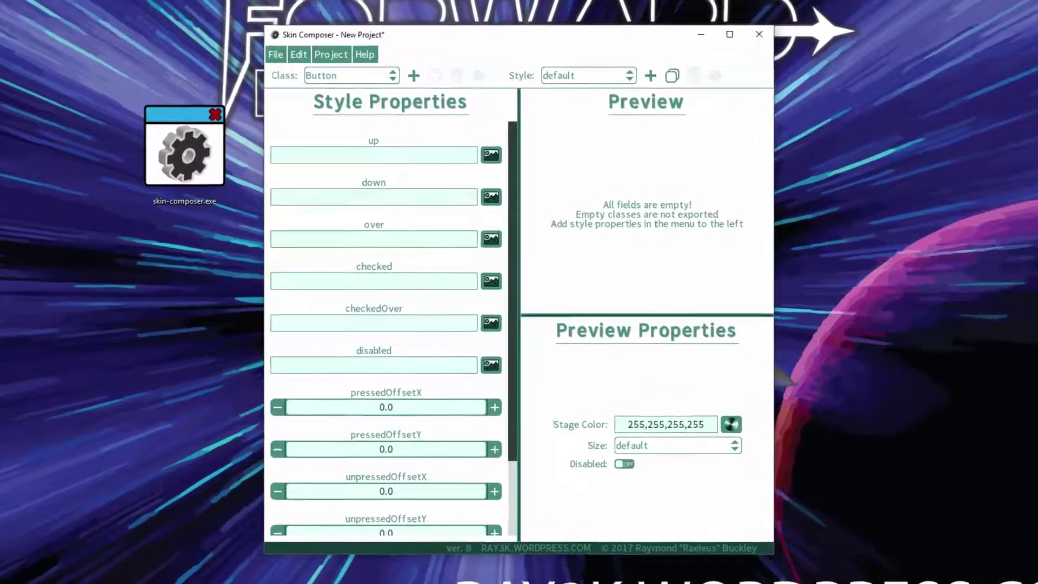
# Switch the Class dropdown to TextField to edit its default style.
pyautogui.click(377, 66)
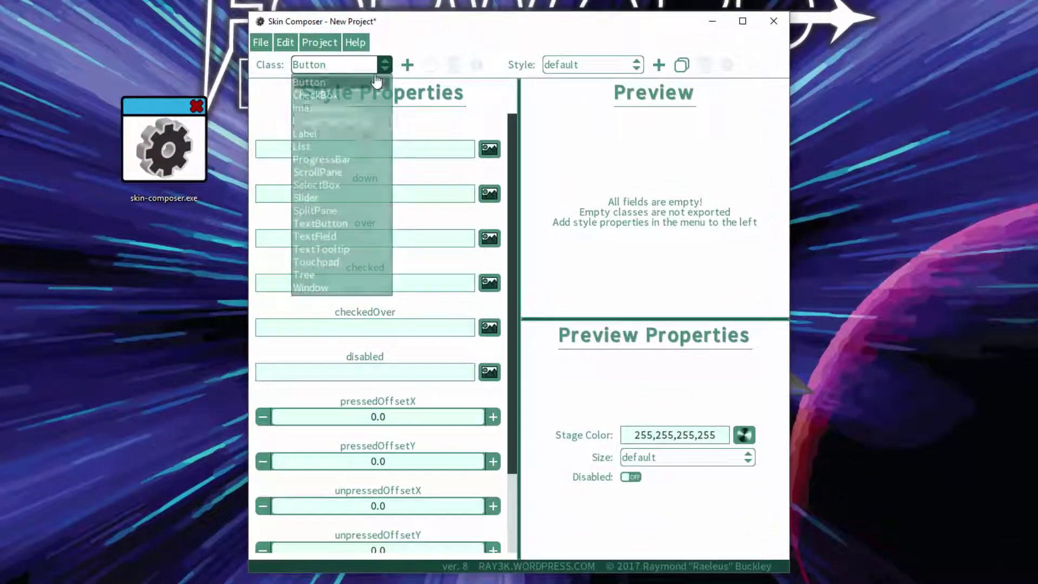
pyautogui.click(352, 238)
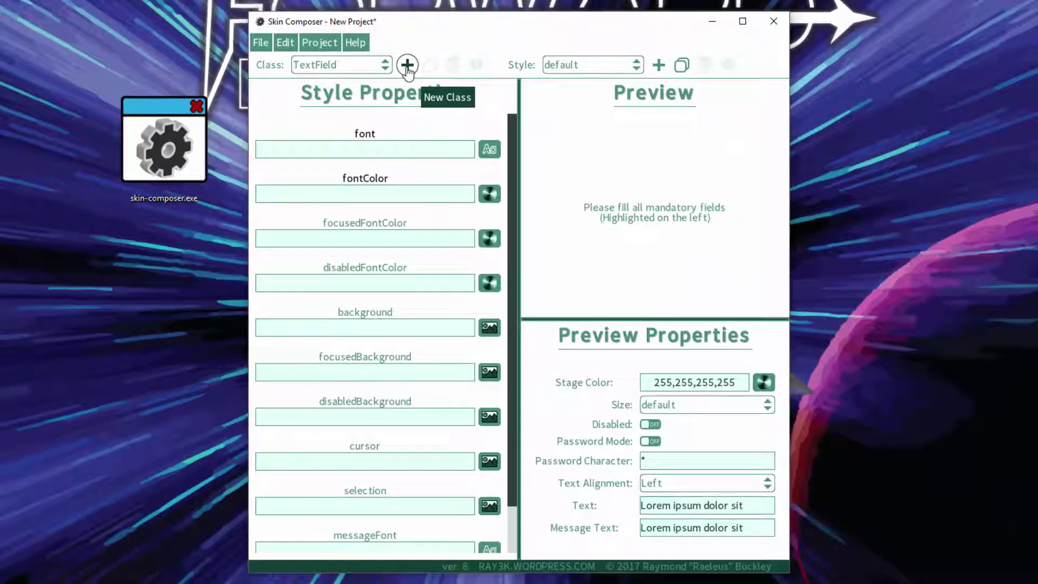
# Create custom class com.ray3k.chronosui.ClockWidget$ClockWidgetStyle with display name Clock.
pyautogui.click(407, 66)
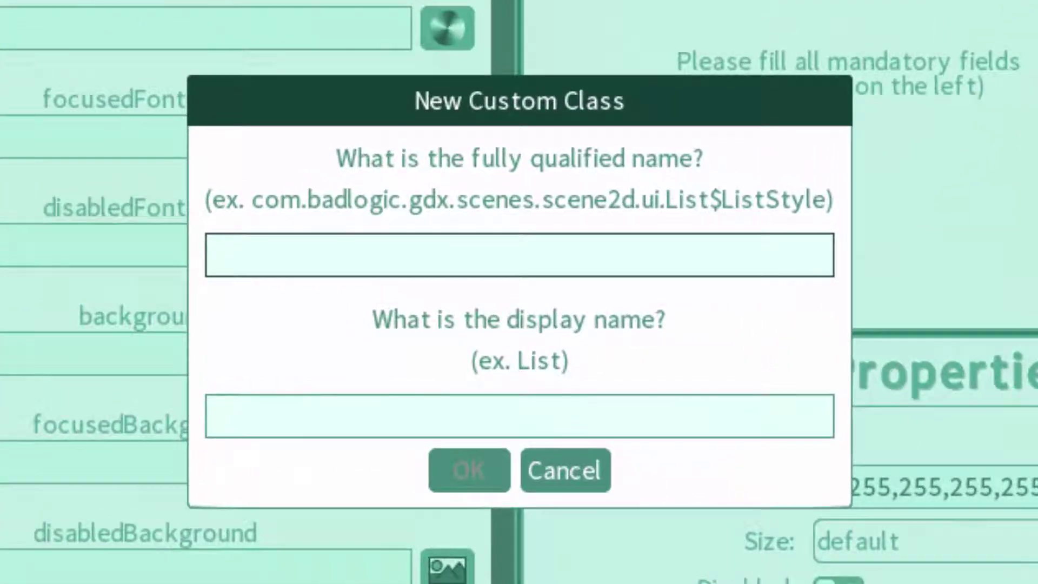
pyautogui.write('com.ray3')
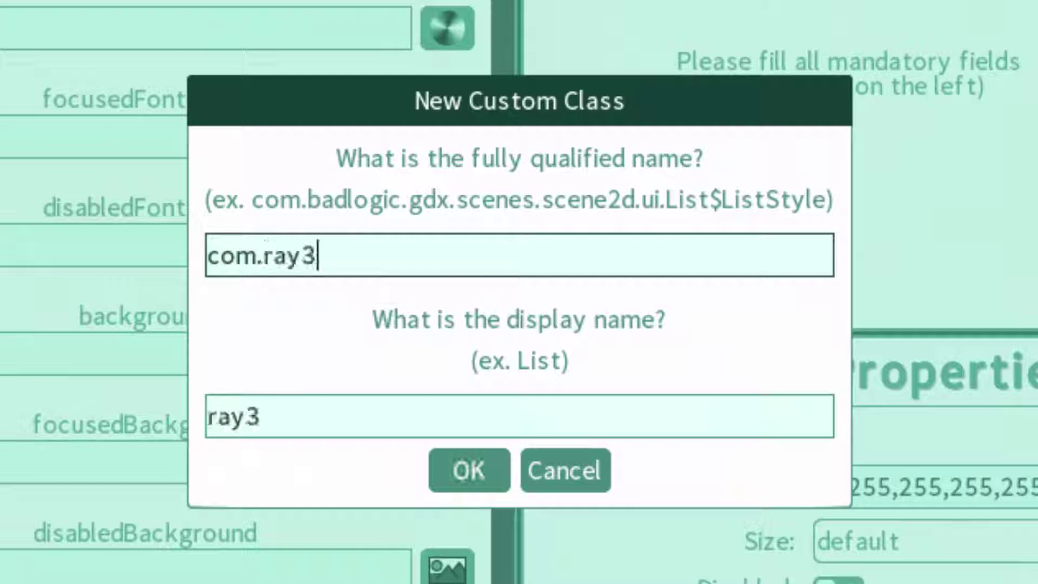
pyautogui.write('k.chronos')
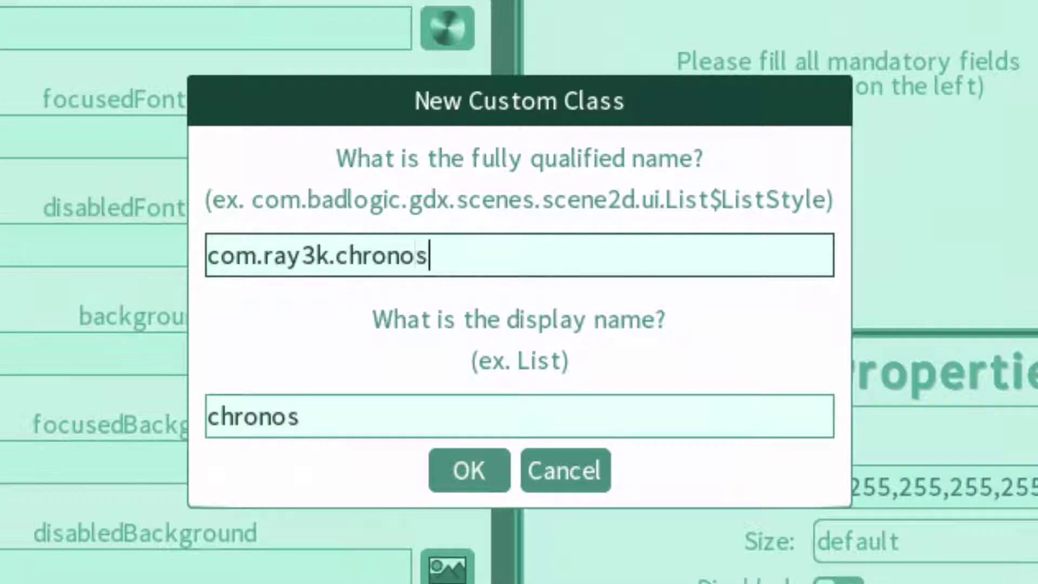
pyautogui.write('ui.Clo')
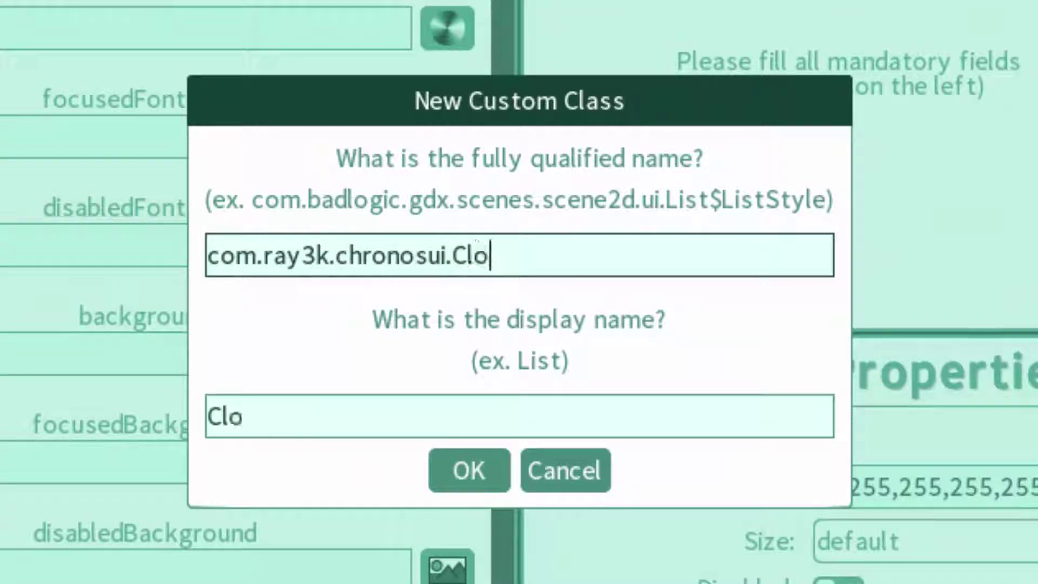
pyautogui.write('ckWidg')
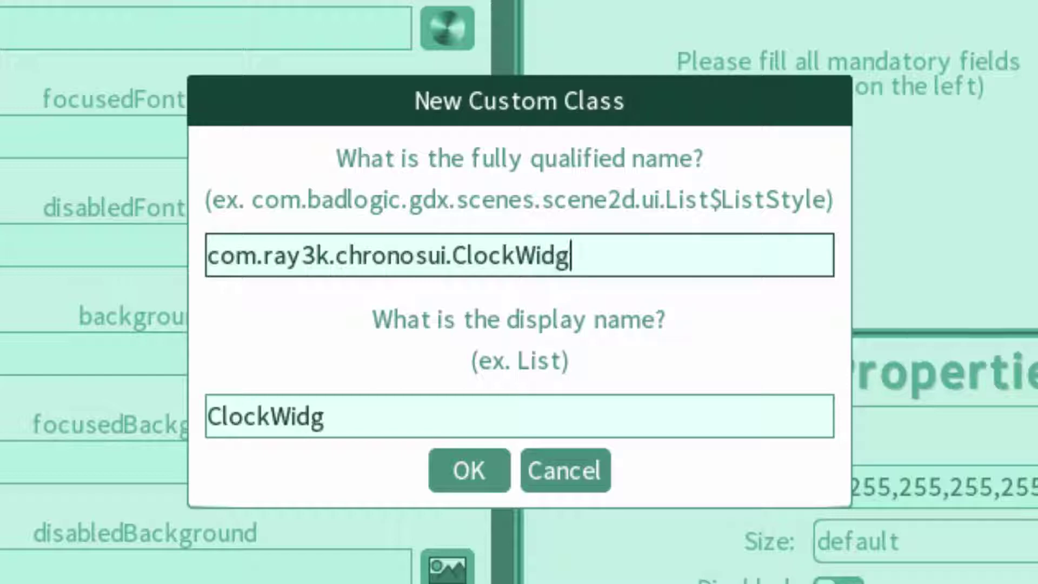
pyautogui.write('et$;')
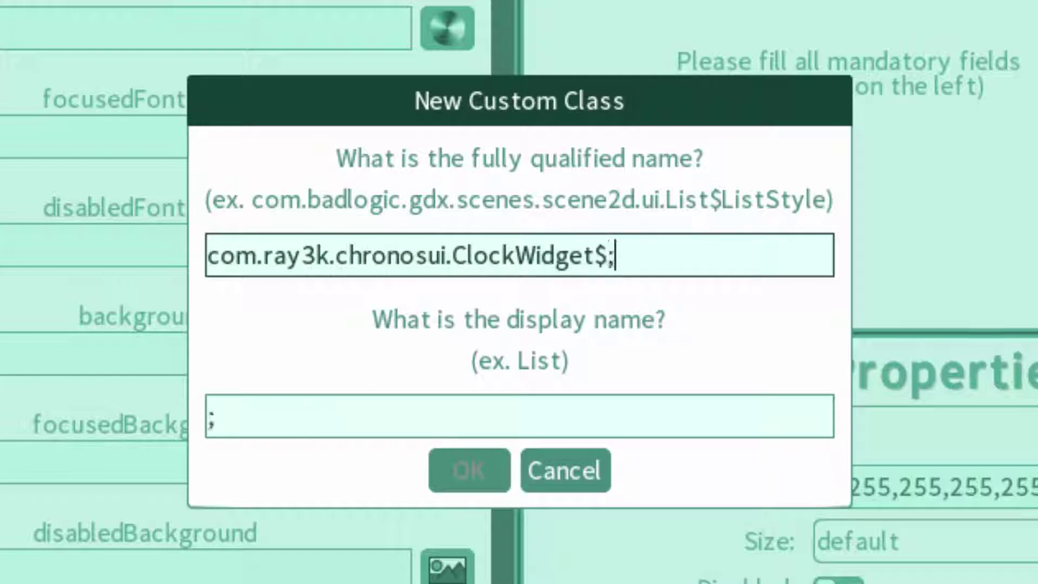
pyautogui.press('BackSpace')
pyautogui.write('Clock')
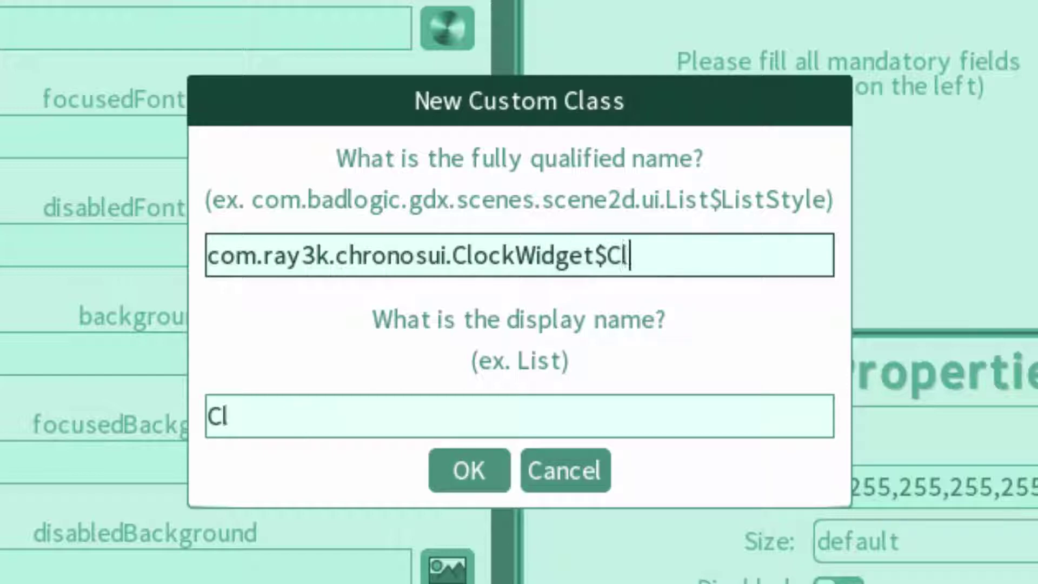
pyautogui.write('WidgetS')
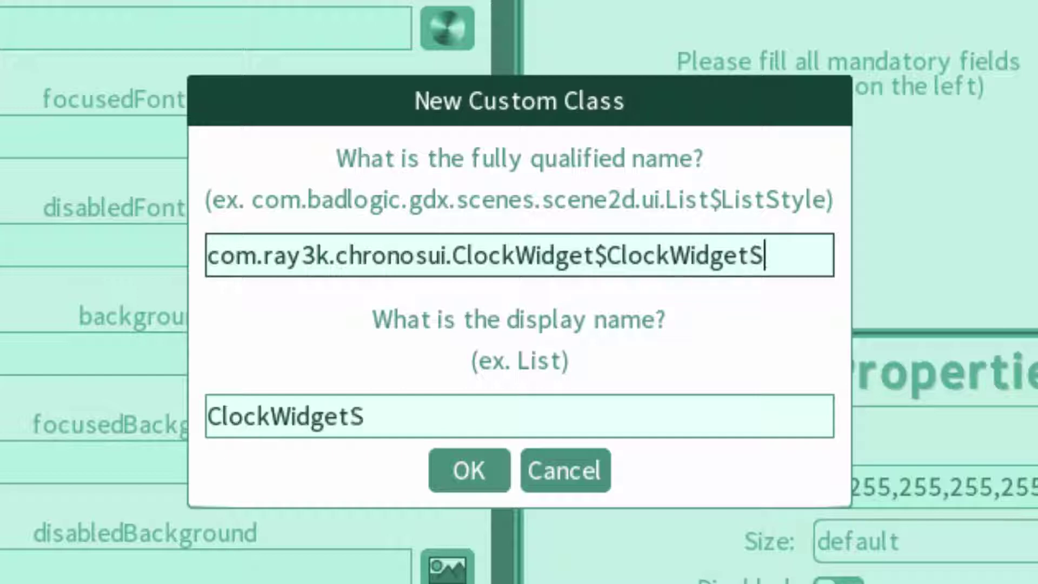
pyautogui.write('tyle')
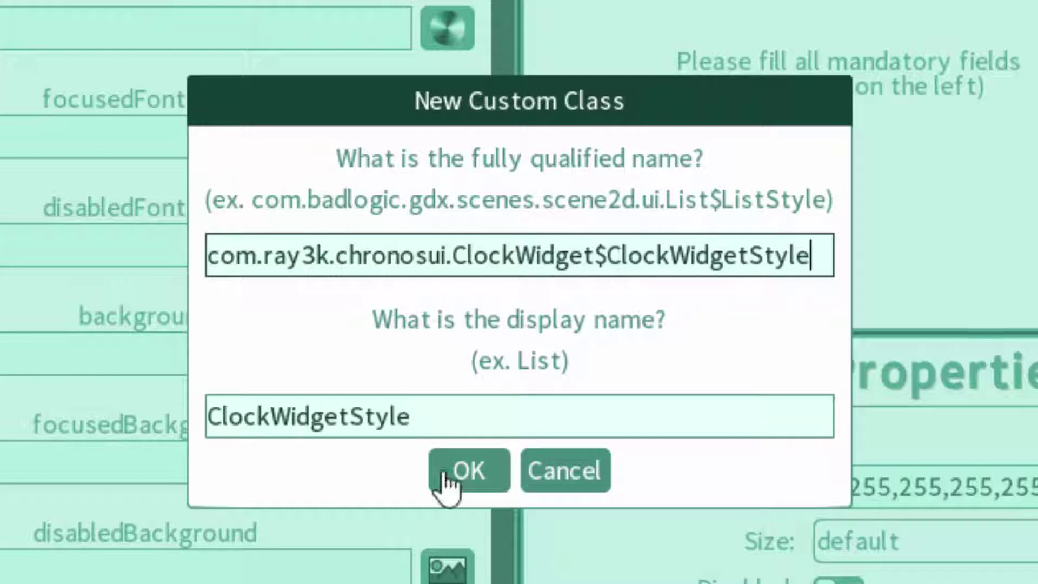
pyautogui.click(431, 417)
pyautogui.doubleClick(431, 417)
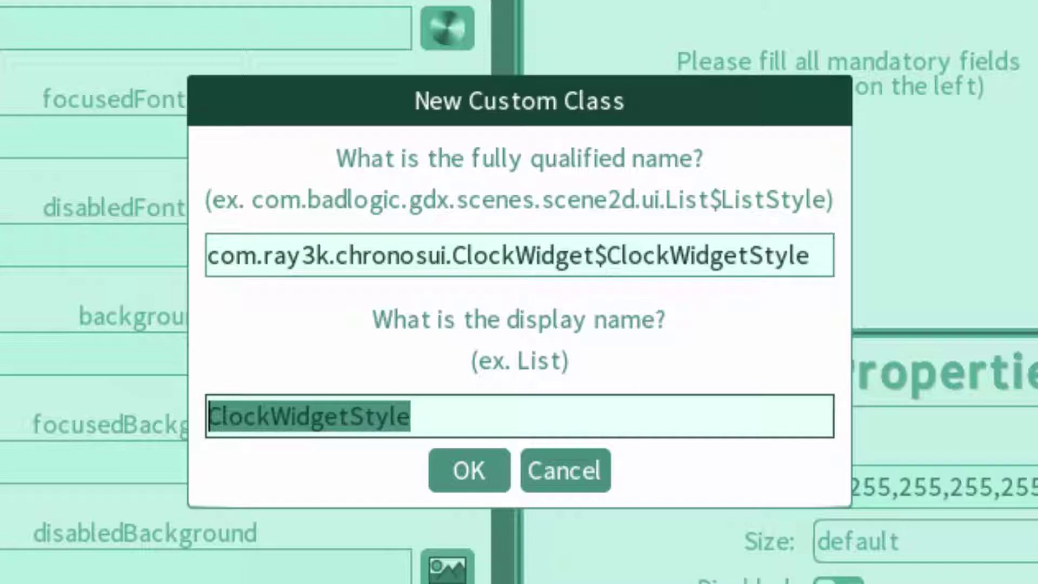
pyautogui.write('Clock')
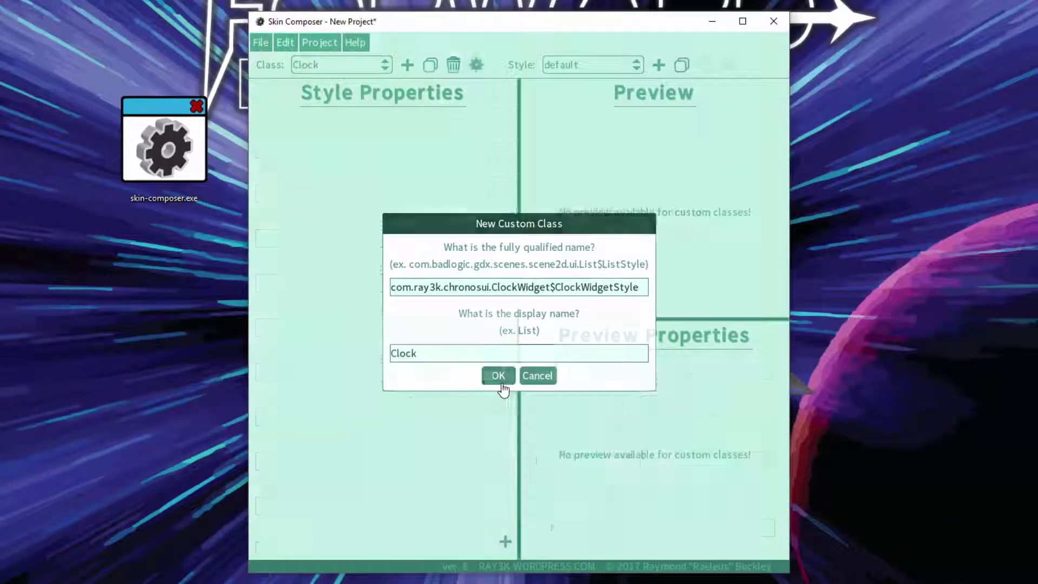
pyautogui.click(486, 426)
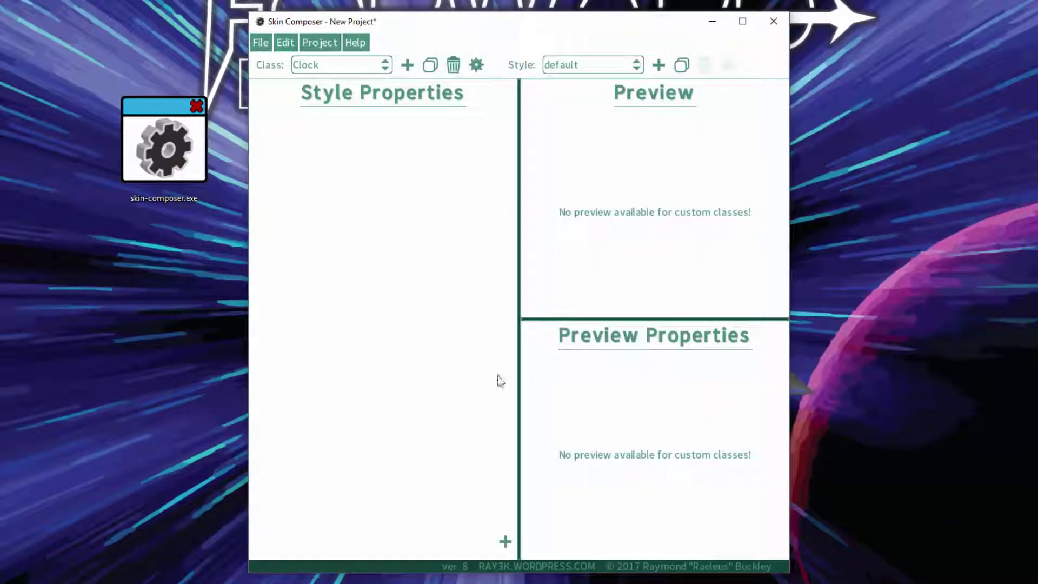
# Add a Drawable custom property named bg to the Clock style.
pyautogui.click(505, 542)
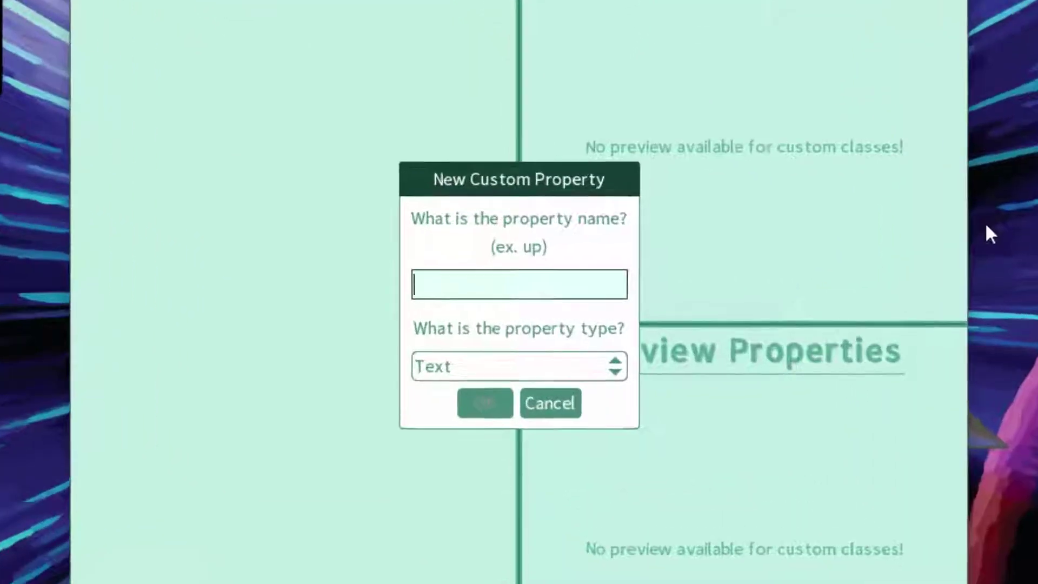
pyautogui.write('bg')
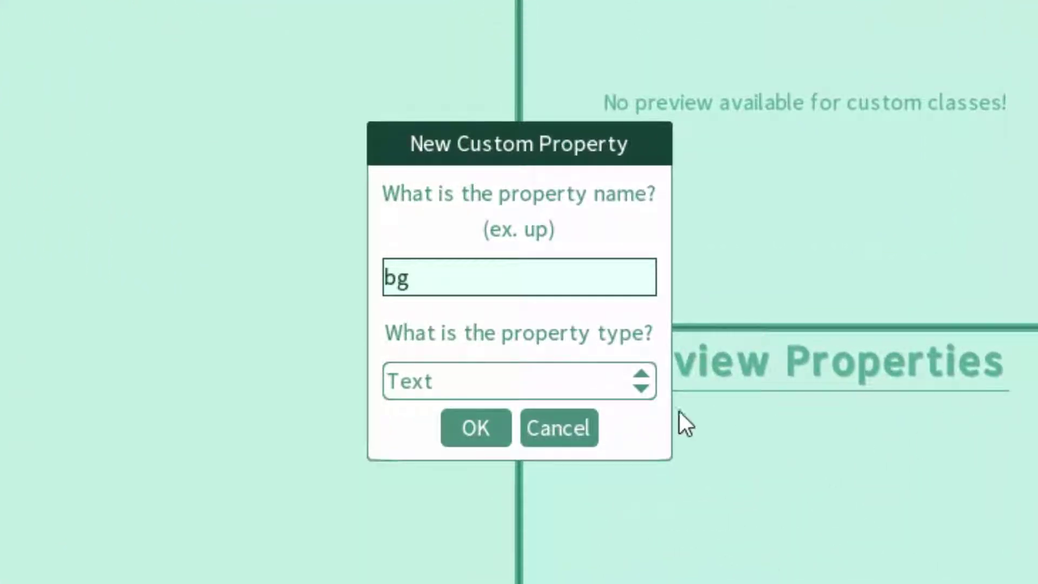
pyautogui.click(588, 383)
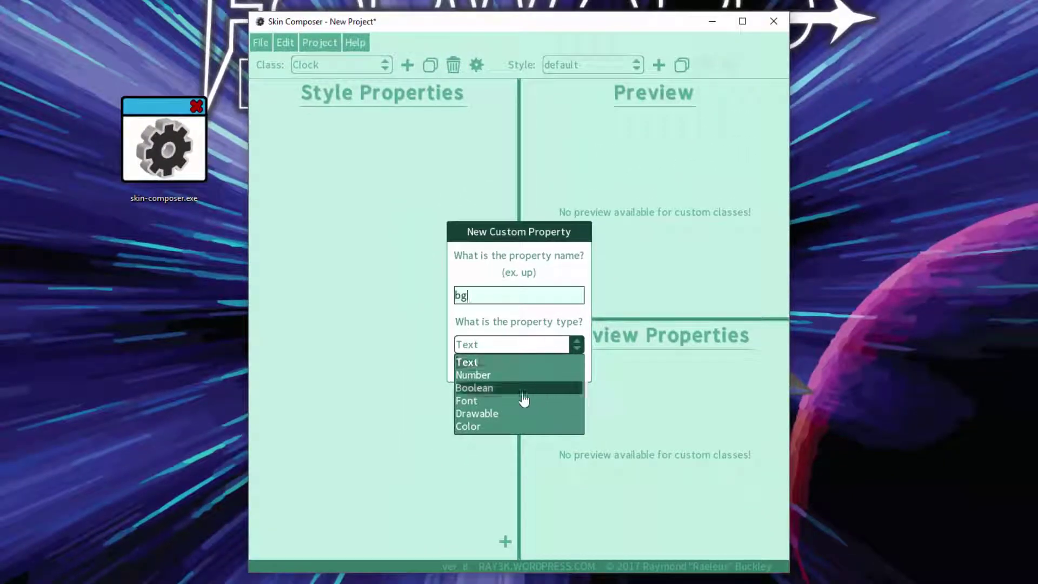
pyautogui.click(490, 414)
pyautogui.click(496, 367)
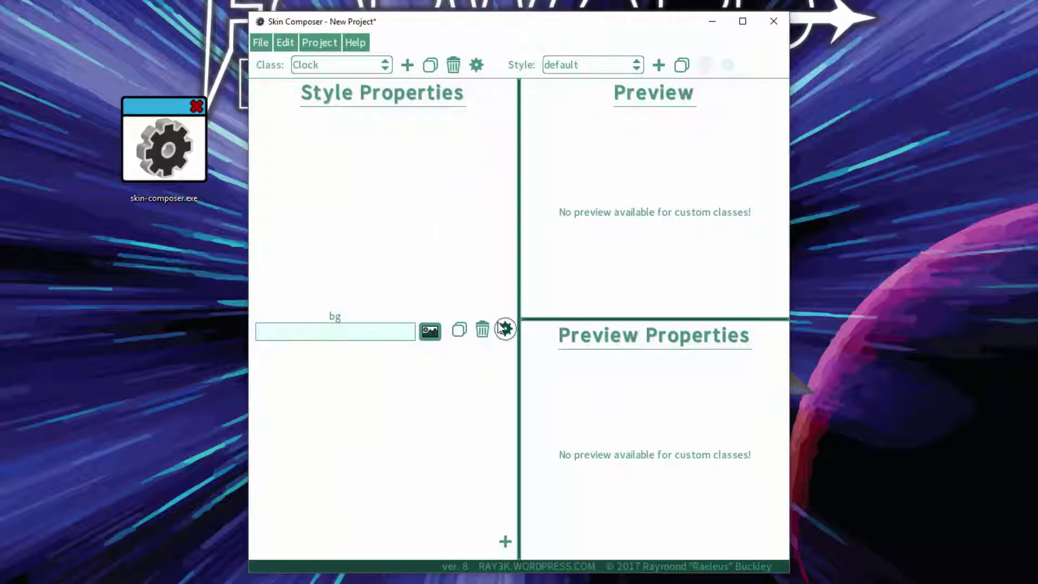
# Add a Drawable custom property named minuteHand to the Clock style.
pyautogui.click(505, 541)
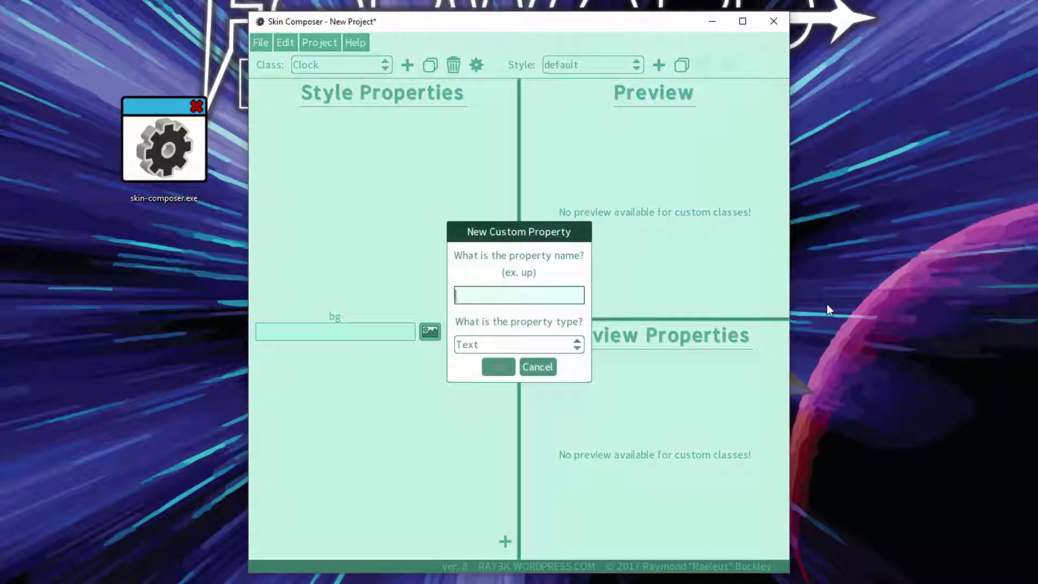
pyautogui.write('minuteHand')
pyautogui.click(574, 344)
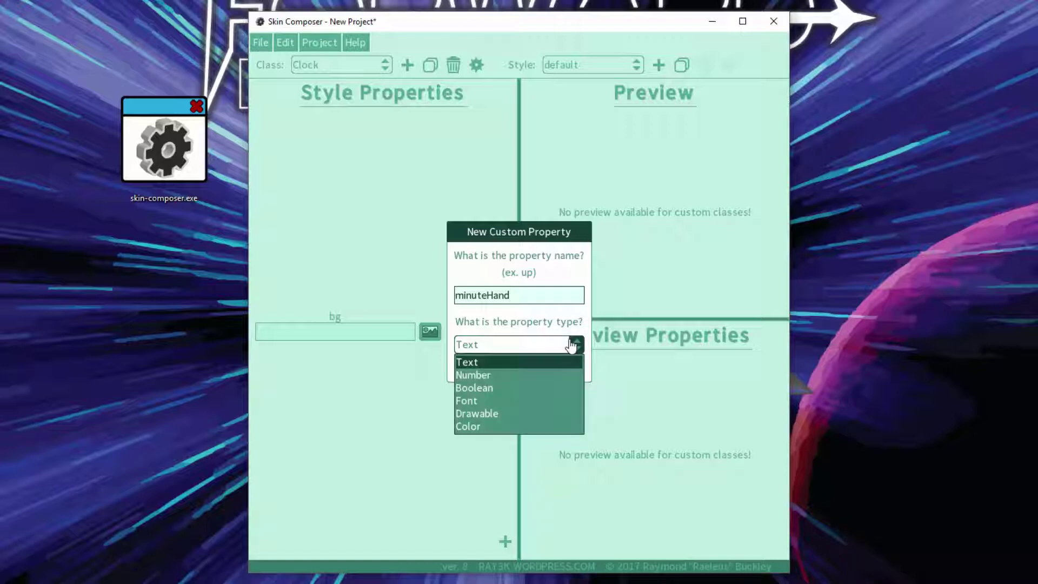
pyautogui.click(531, 416)
pyautogui.click(499, 366)
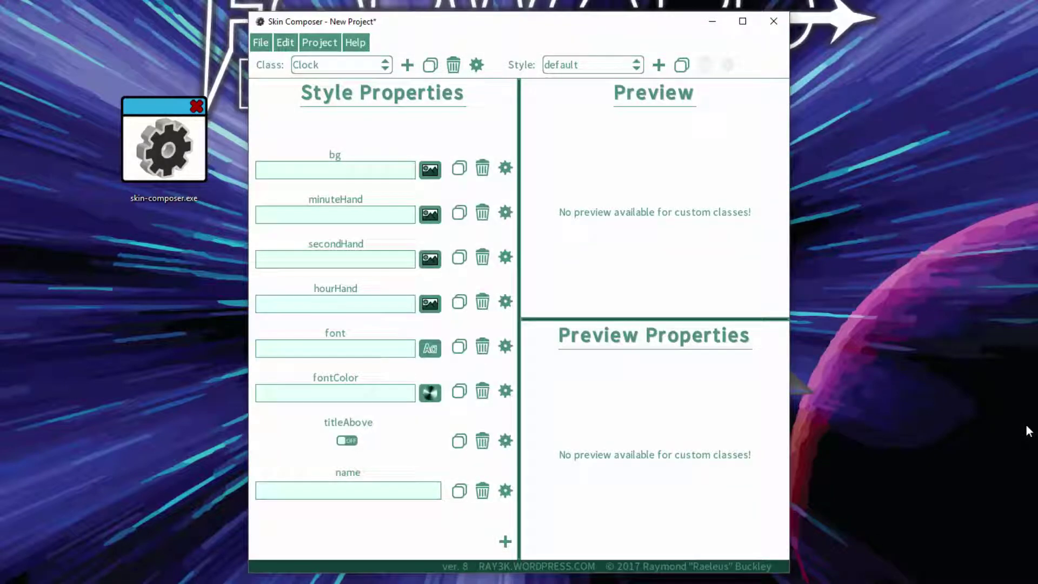
# Select bg.png, classic-bg.png, classic-hour.png and classic-minute.png as new drawables for bg.
pyautogui.click(430, 170)
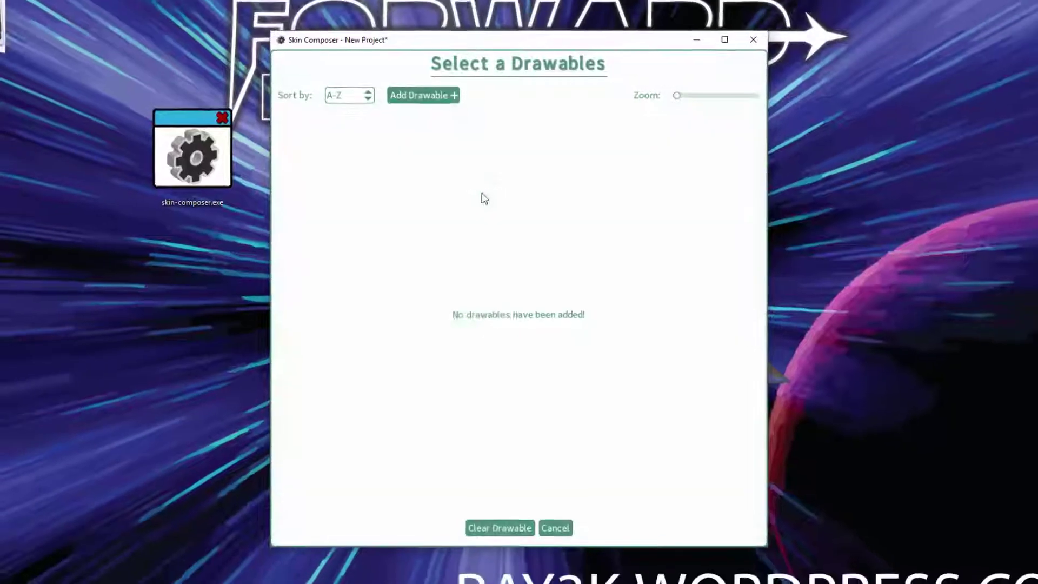
pyautogui.click(445, 95)
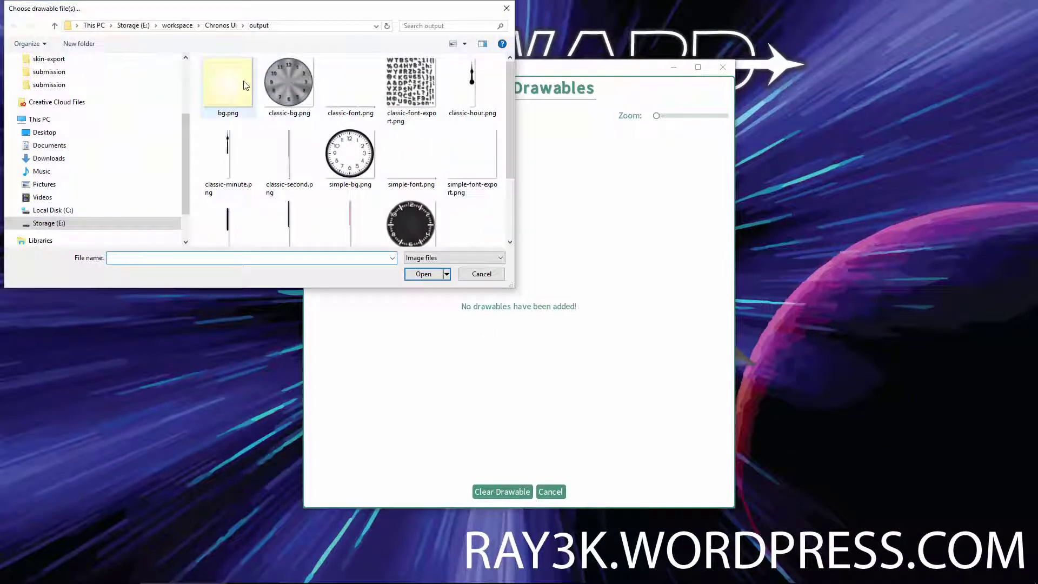
pyautogui.click(245, 85)
pyautogui.keyDown('ctrl'); pyautogui.click(288, 87); pyautogui.keyUp('ctrl')
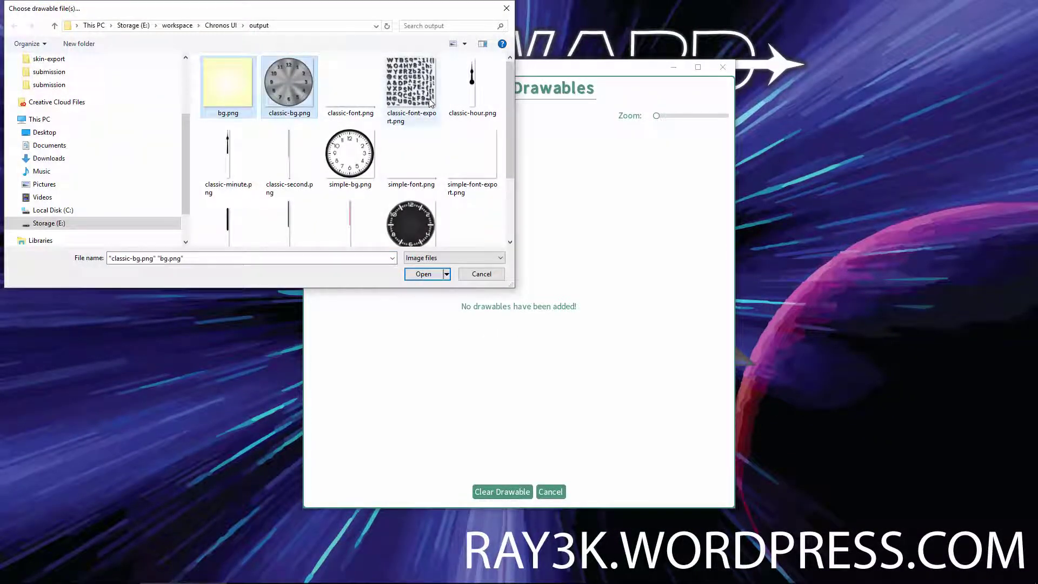
pyautogui.keyDown('ctrl'); pyautogui.click(458, 94); pyautogui.keyUp('ctrl')
pyautogui.keyDown('ctrl'); pyautogui.click(217, 157); pyautogui.keyUp('ctrl')
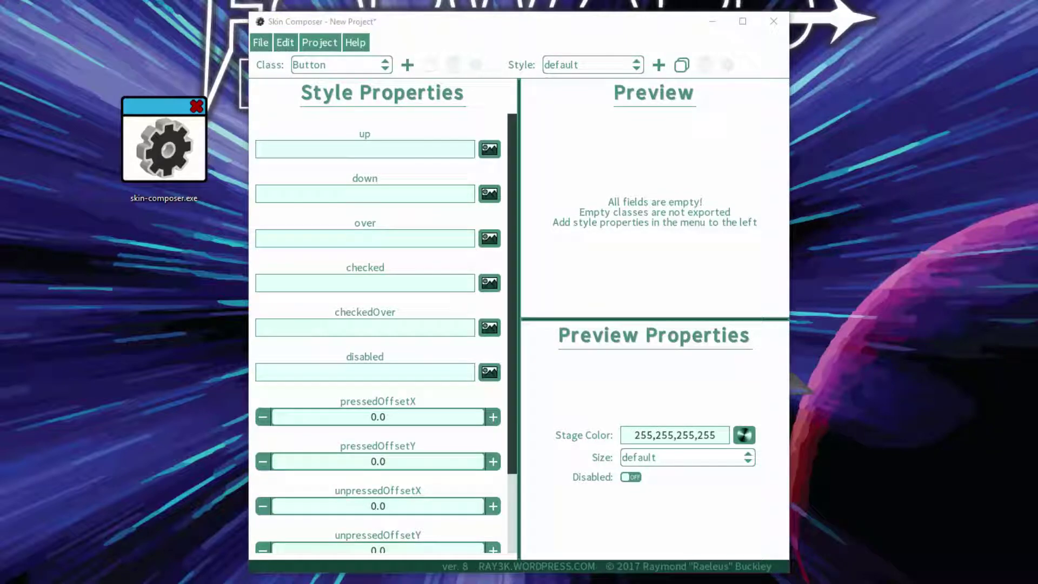
# Import the chronos-ui.json skin and switch to its ClockWidgetStyle class.
pyautogui.click(260, 43)
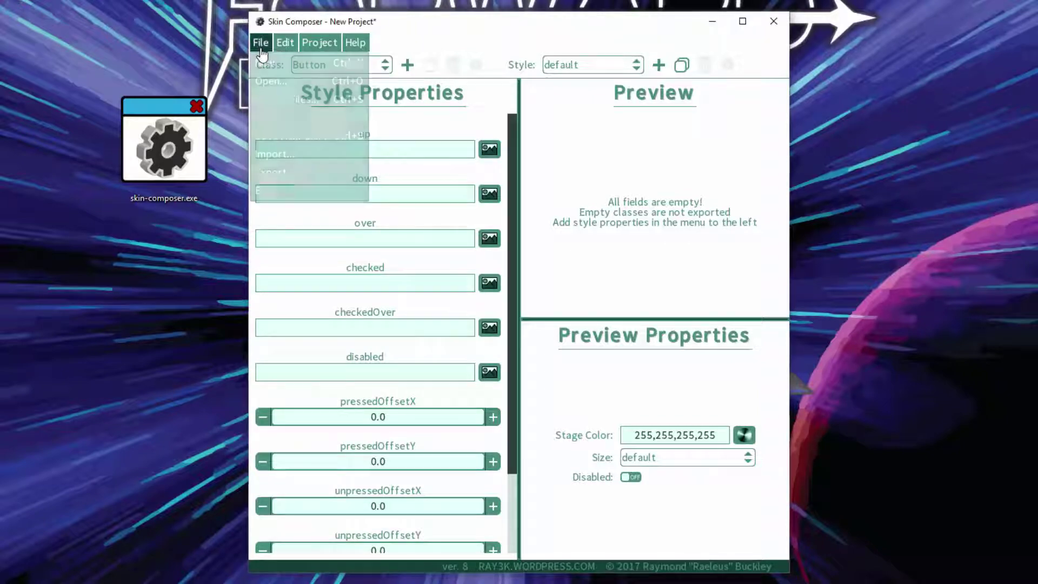
pyautogui.click(294, 155)
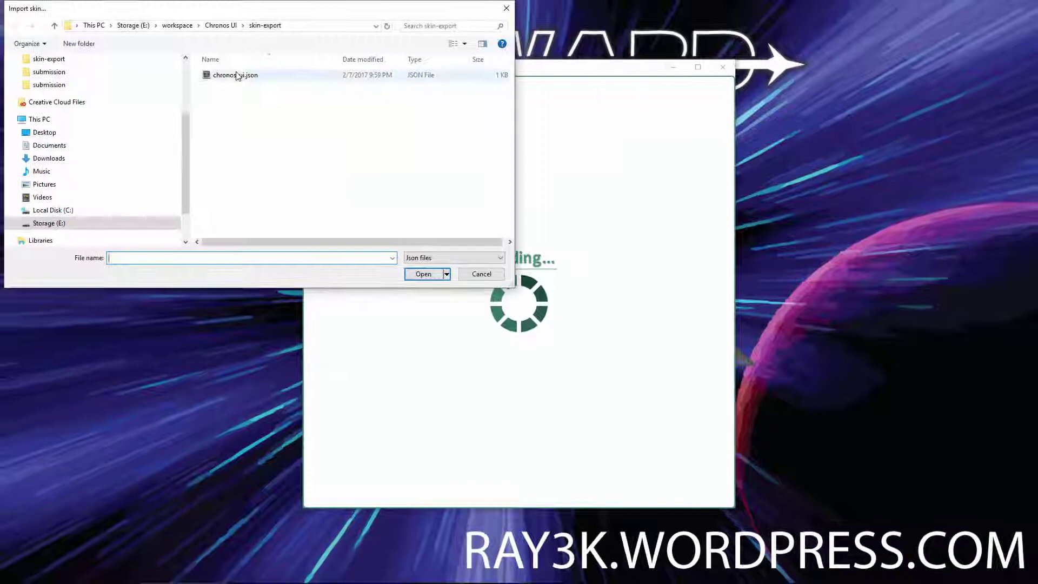
pyautogui.click(236, 75)
pyautogui.click(424, 274)
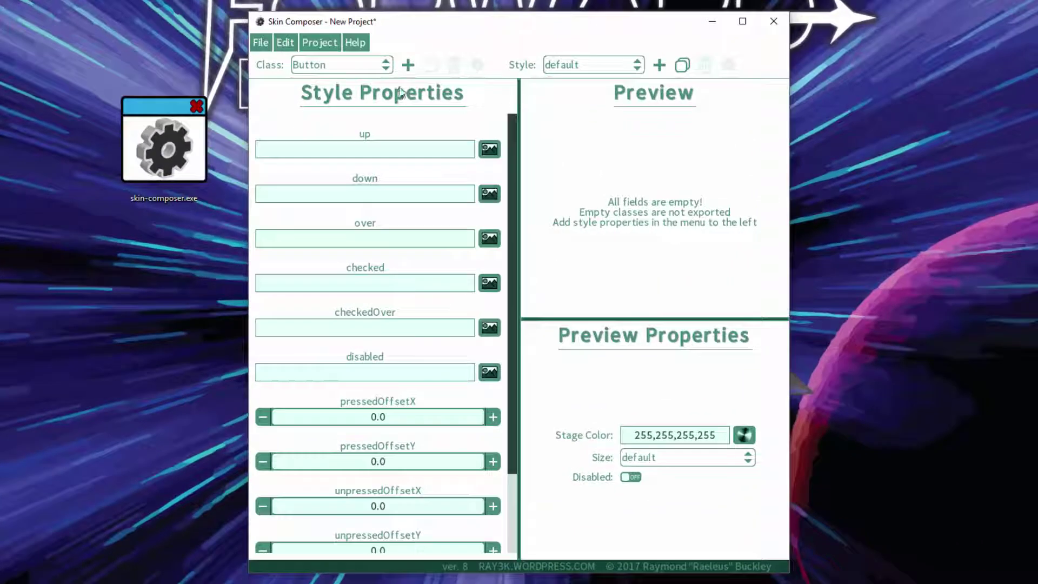
pyautogui.click(348, 65)
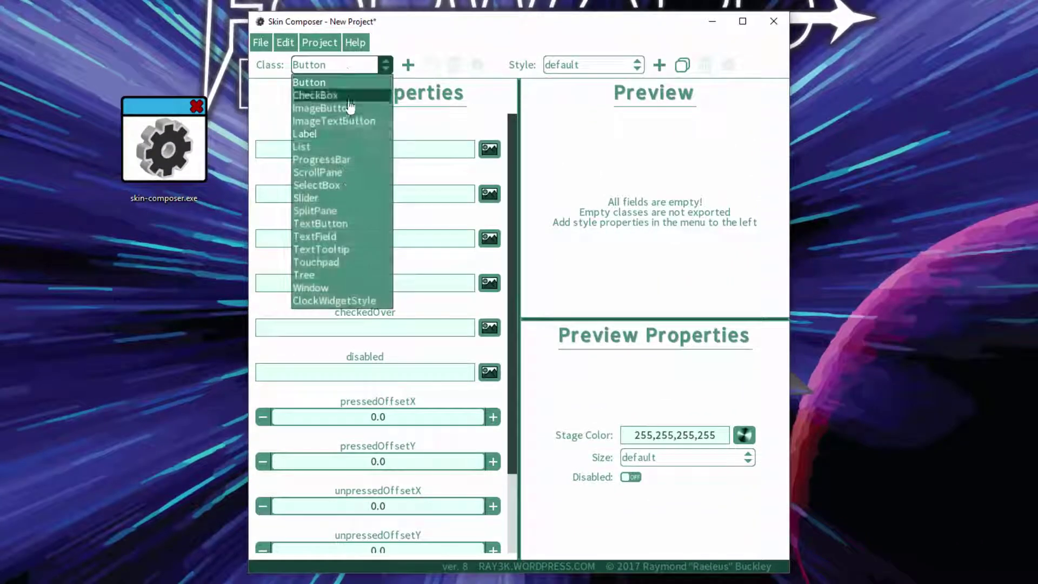
pyautogui.click(335, 301)
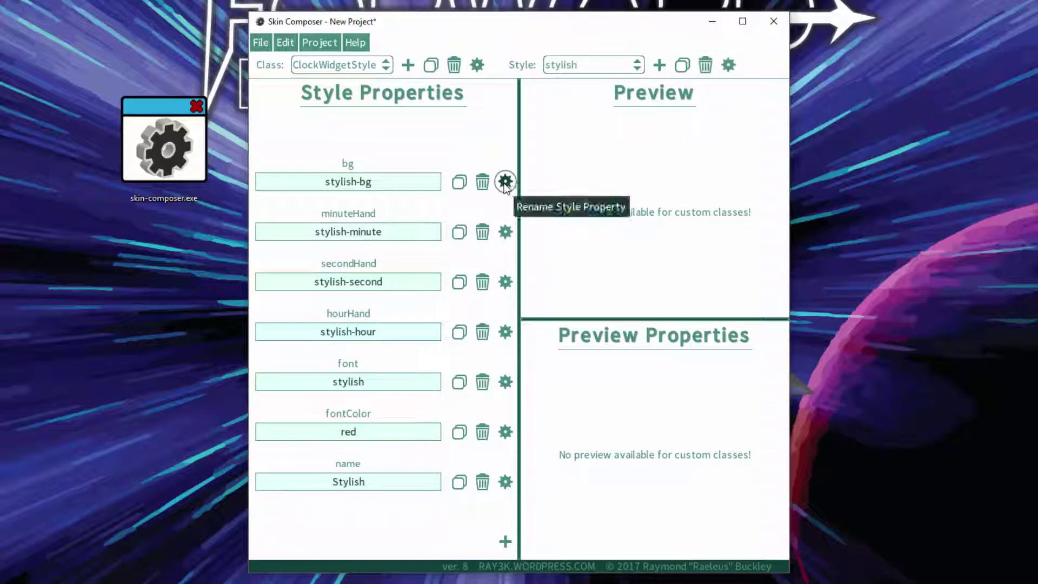
# Change the bg, minuteHand and secondHand properties' type to Drawable.
pyautogui.click(505, 181)
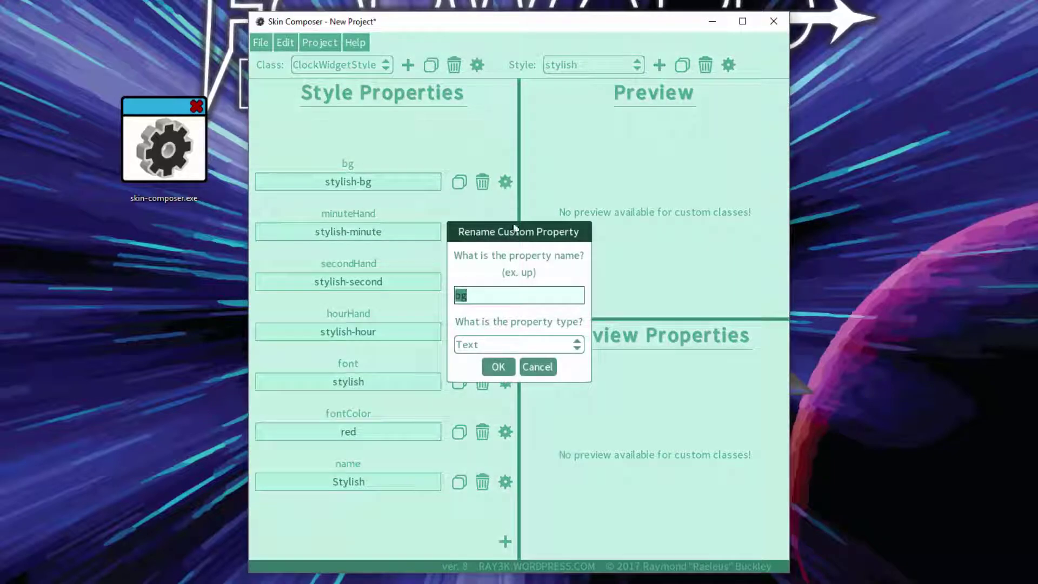
pyautogui.click(511, 346)
pyautogui.click(492, 414)
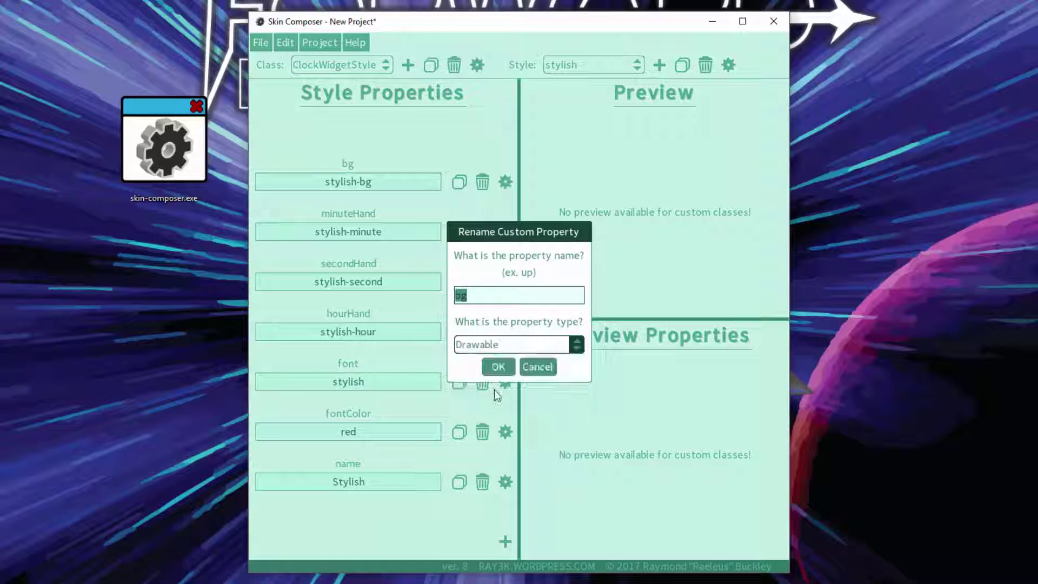
pyautogui.click(494, 365)
pyautogui.click(505, 229)
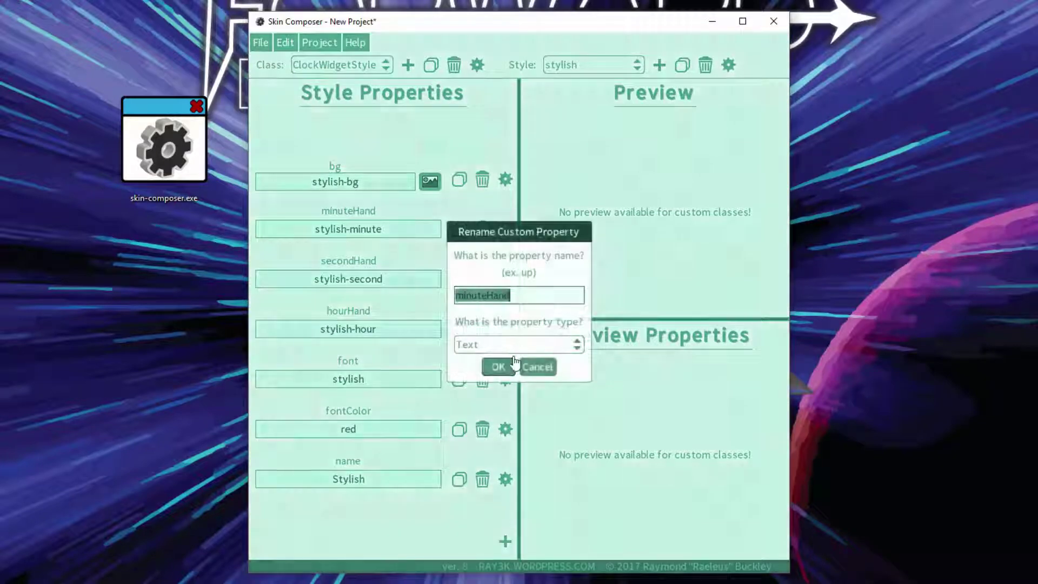
pyautogui.click(510, 345)
pyautogui.click(507, 414)
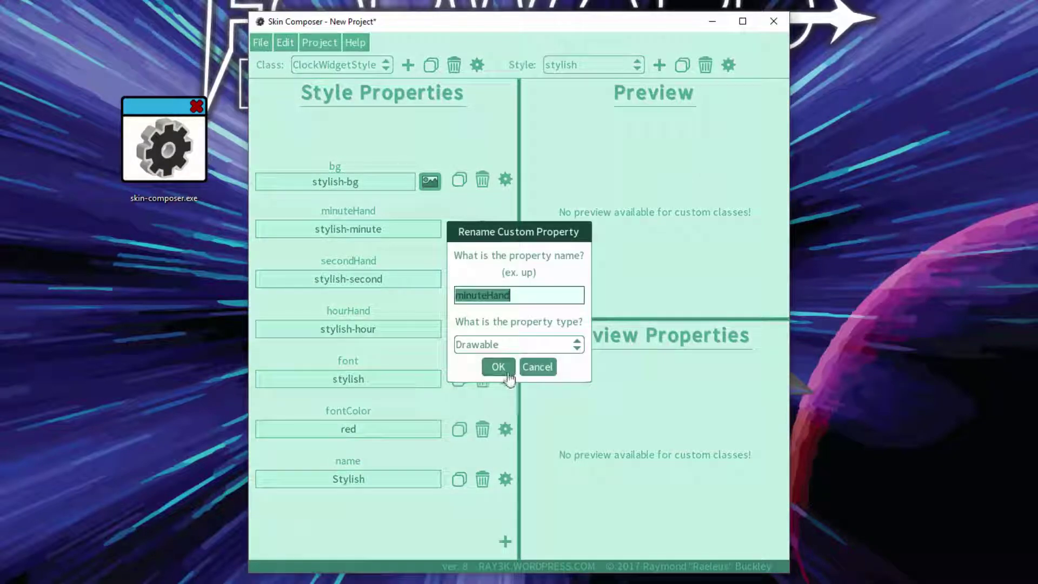
pyautogui.click(493, 365)
pyautogui.click(505, 276)
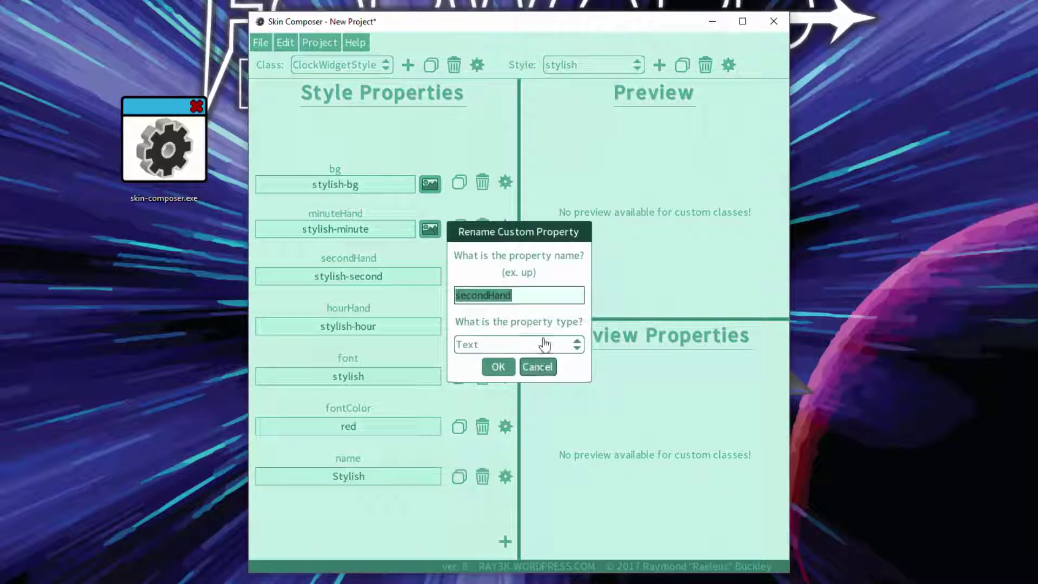
pyautogui.click(540, 344)
pyautogui.click(506, 413)
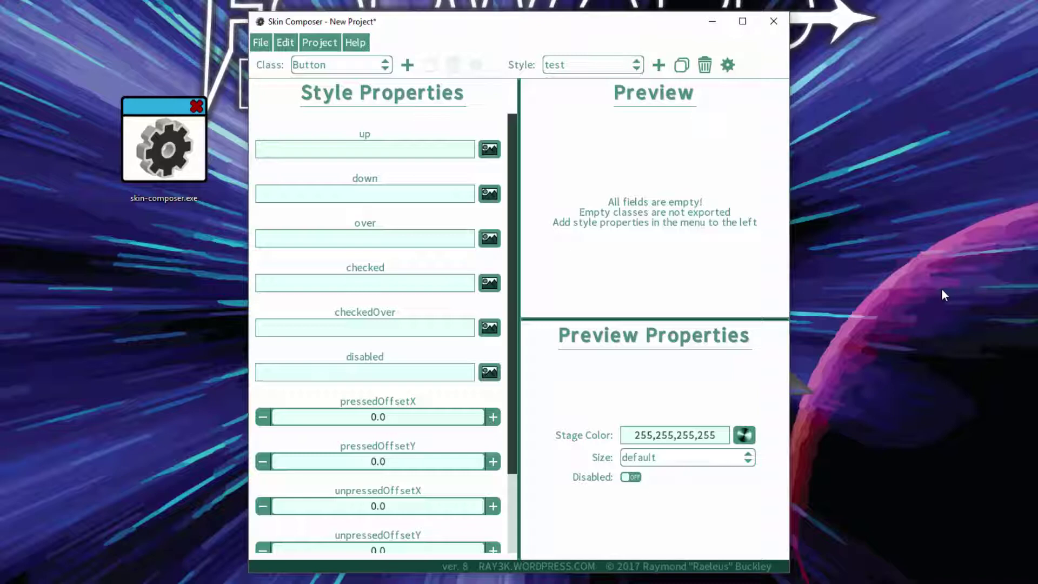
# Rename the Button style test to renamed.
pyautogui.click(728, 65)
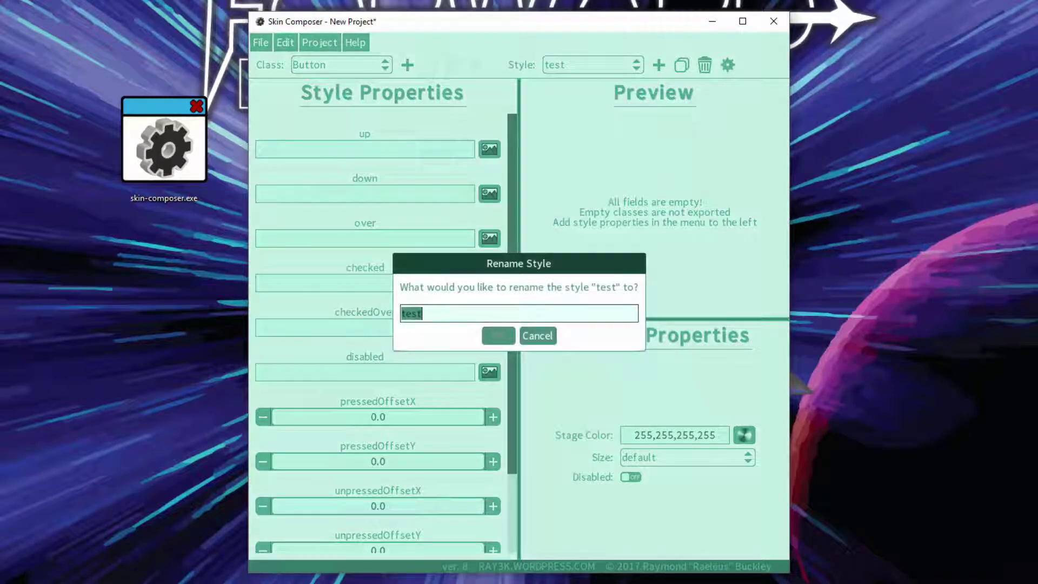
pyautogui.write('renamed')
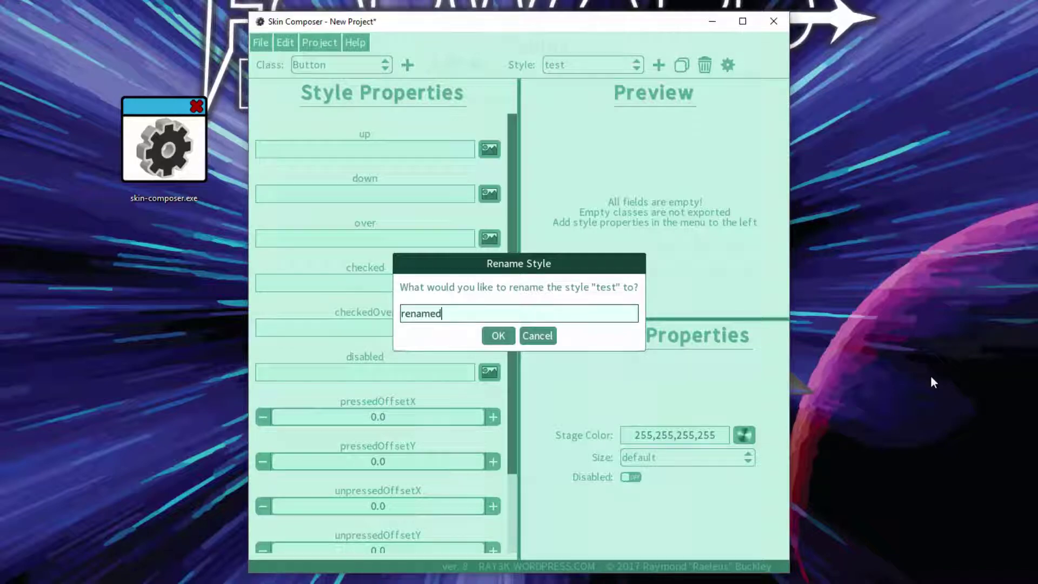
pyautogui.press('Return')
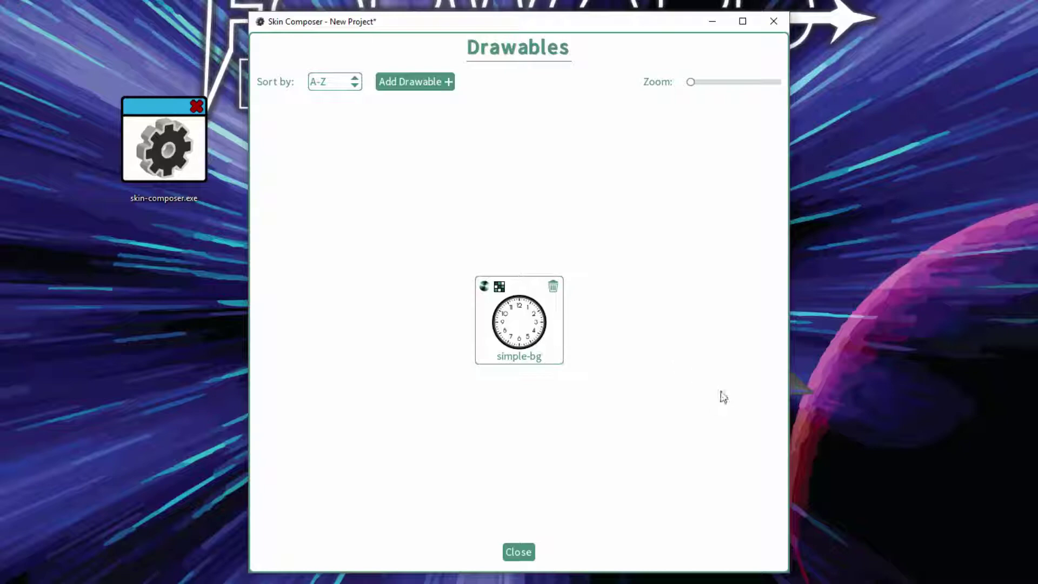
# Create a red-tinted copy of simple-bg named test.
pyautogui.click(499, 287)
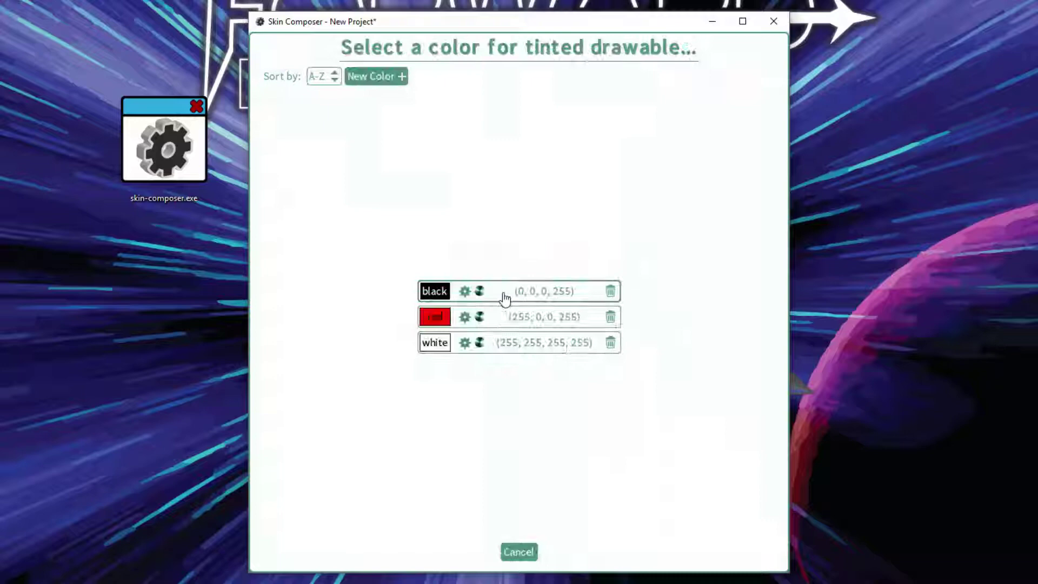
pyautogui.click(557, 320)
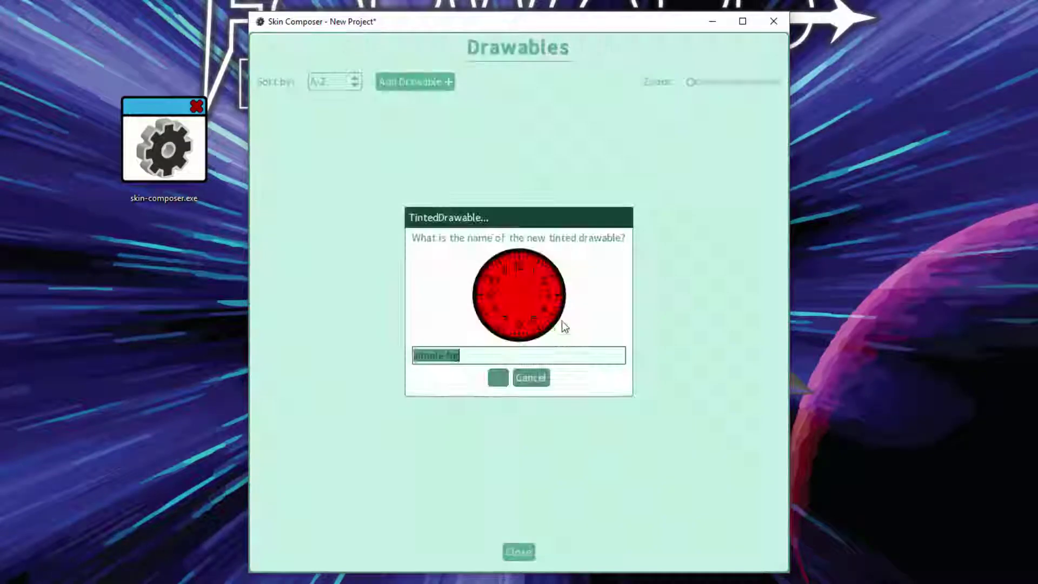
pyautogui.write('test')
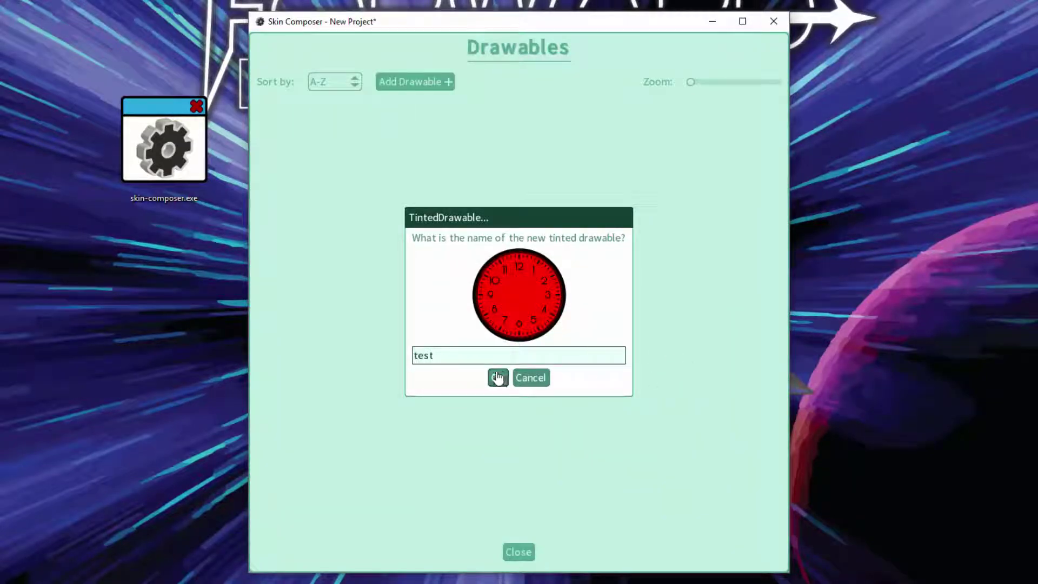
pyautogui.click(498, 377)
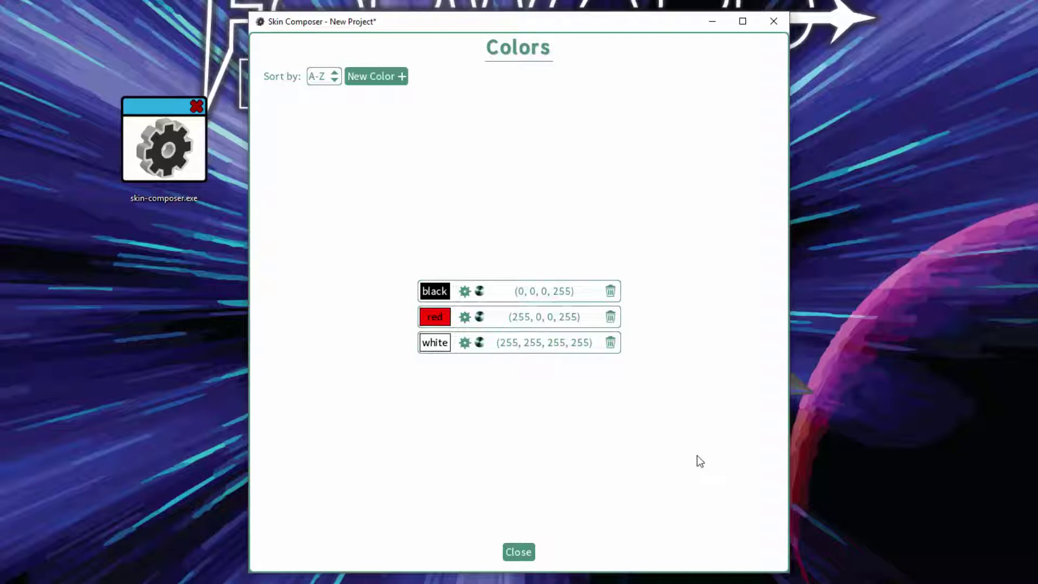
# Change the colour named red to magenta (251, 0, 255) and close the Colors list.
pyautogui.click(479, 316)
pyautogui.moveTo(522, 243); pyautogui.dragTo(522, 249)
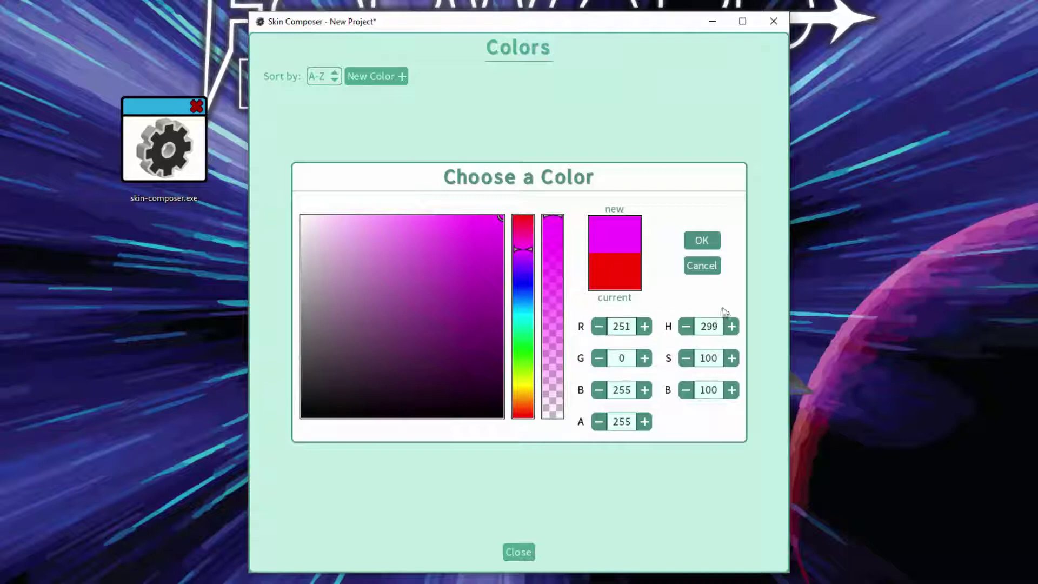
pyautogui.click(712, 243)
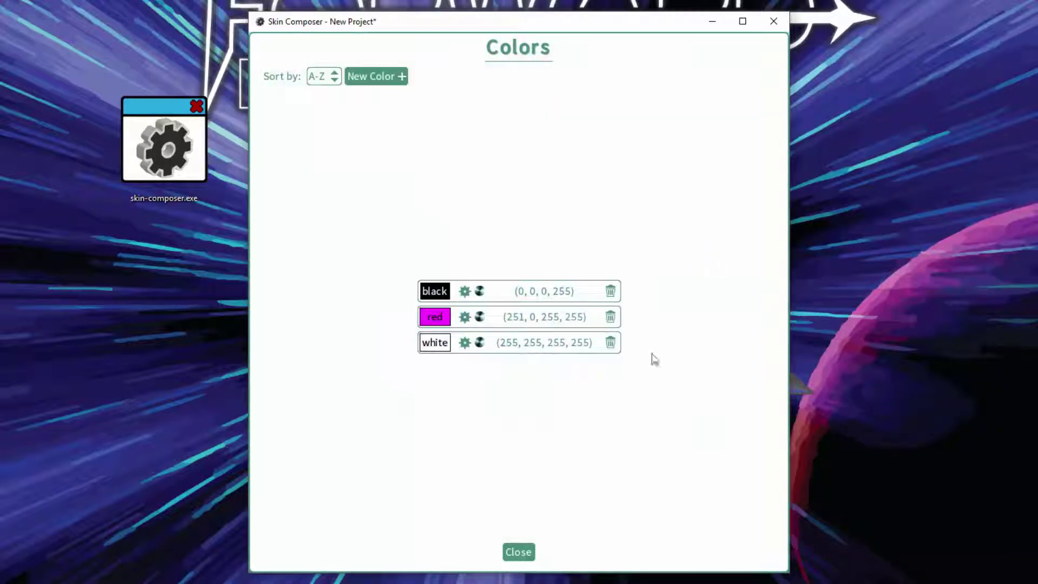
pyautogui.click(529, 555)
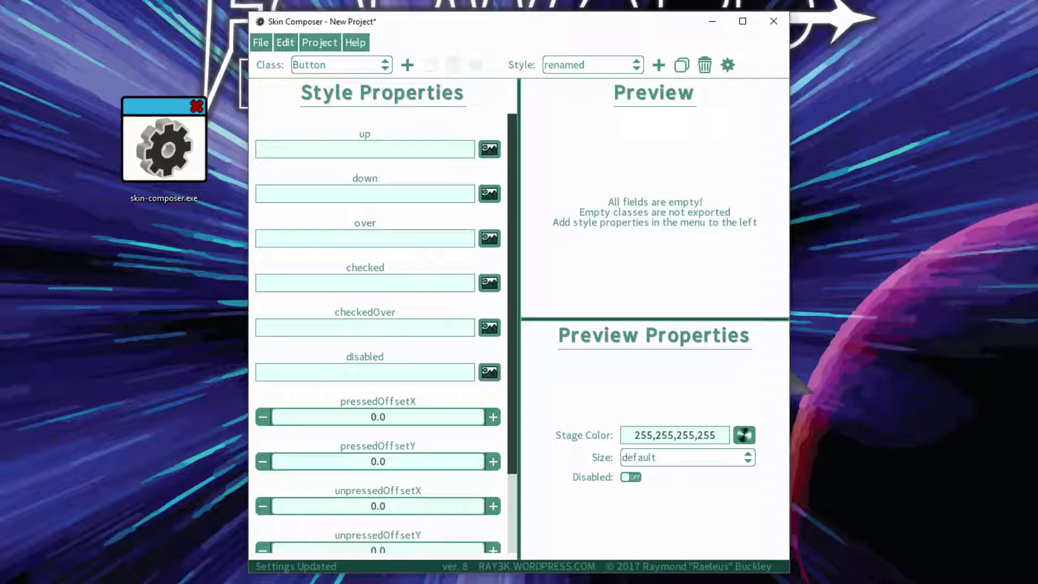
pyautogui.click(317, 44)
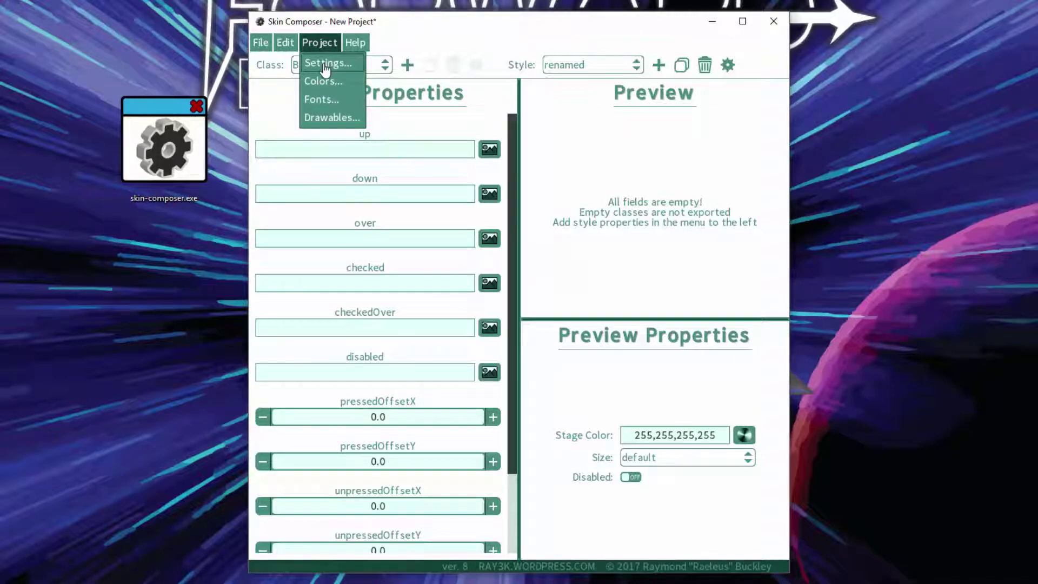
pyautogui.click(325, 65)
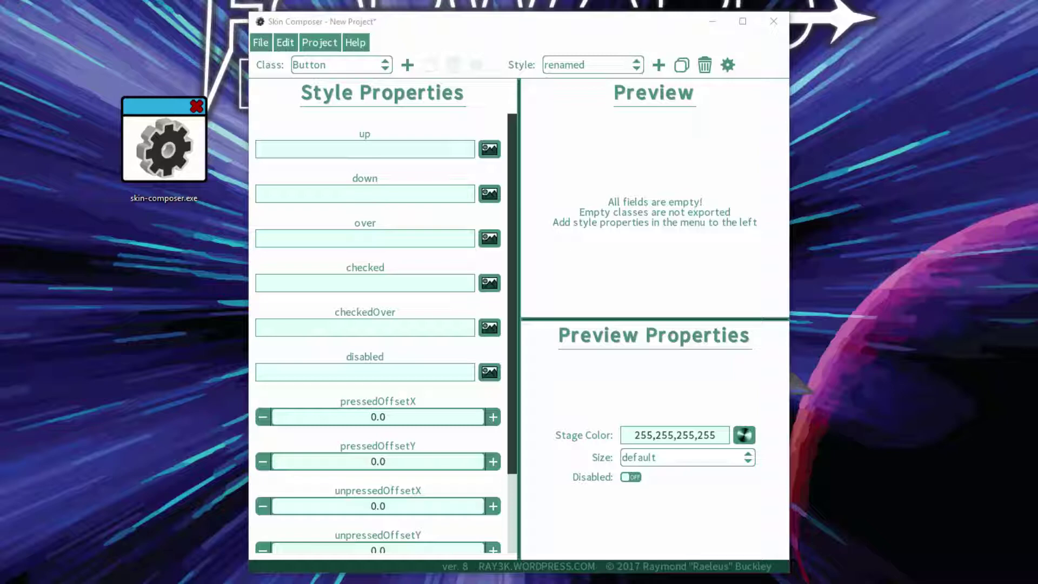
# Open the Project Settings dialog.
pyautogui.click(323, 43)
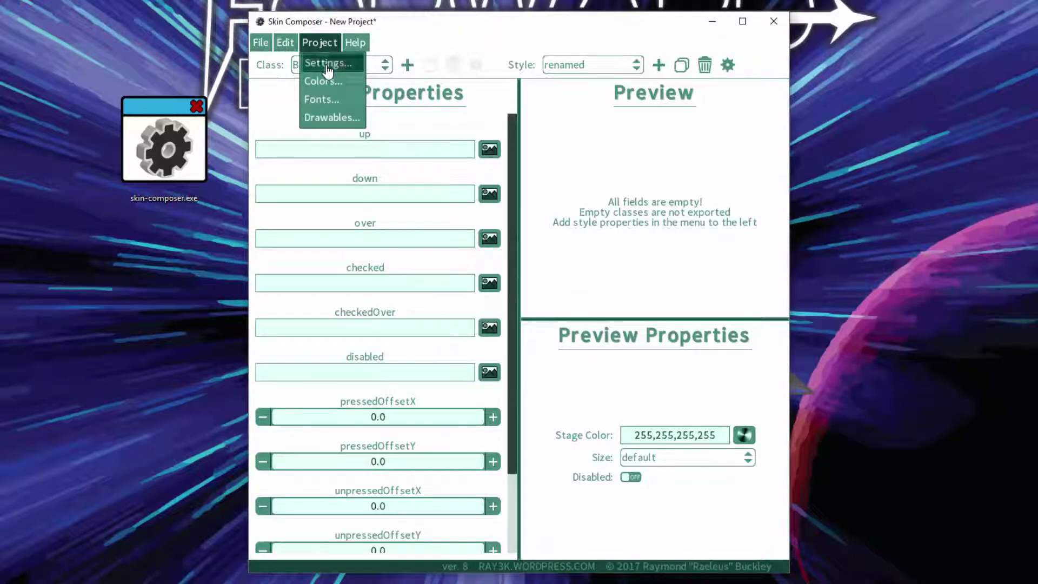
pyautogui.click(327, 66)
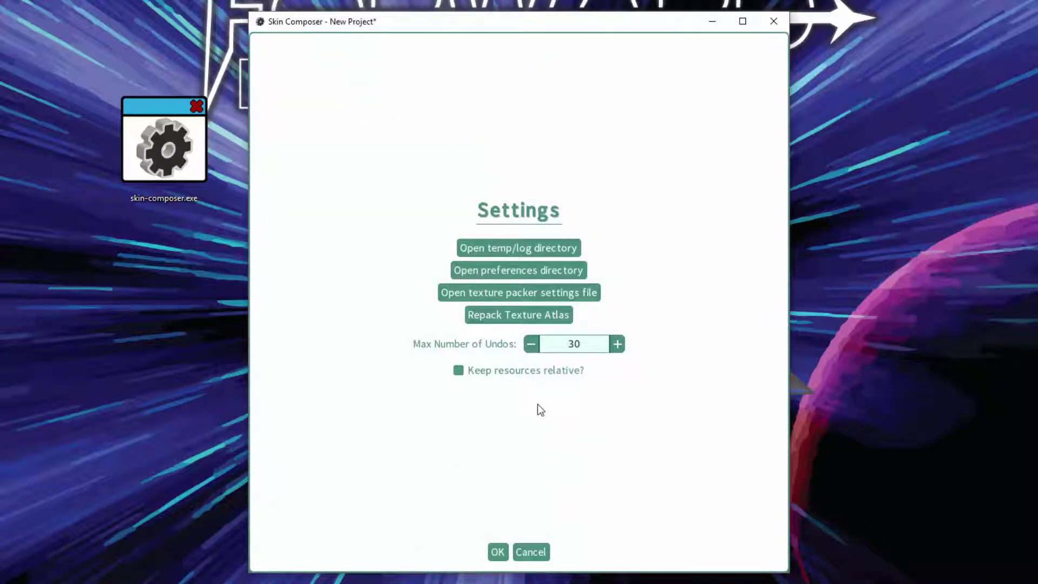